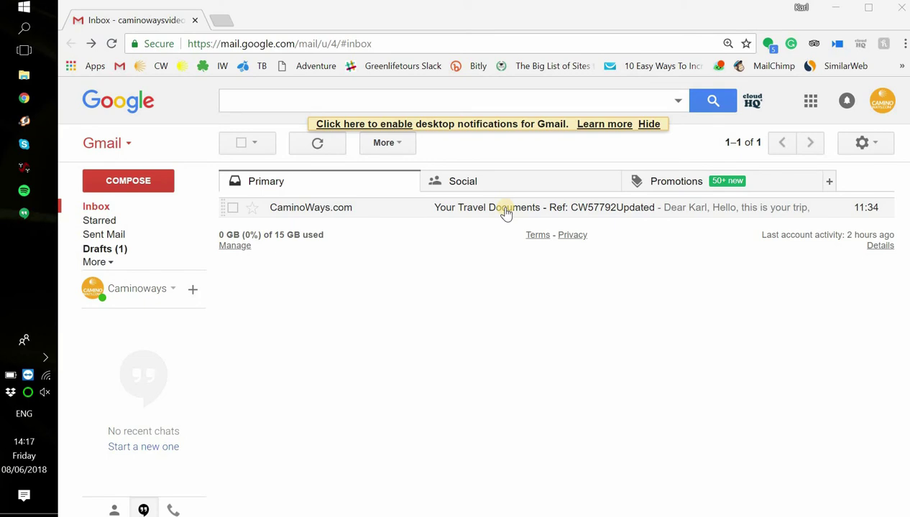
Step: Open the travel documents email from CaminoWays.com and directly download the HP folder it links to on Dropbox
click(506, 208)
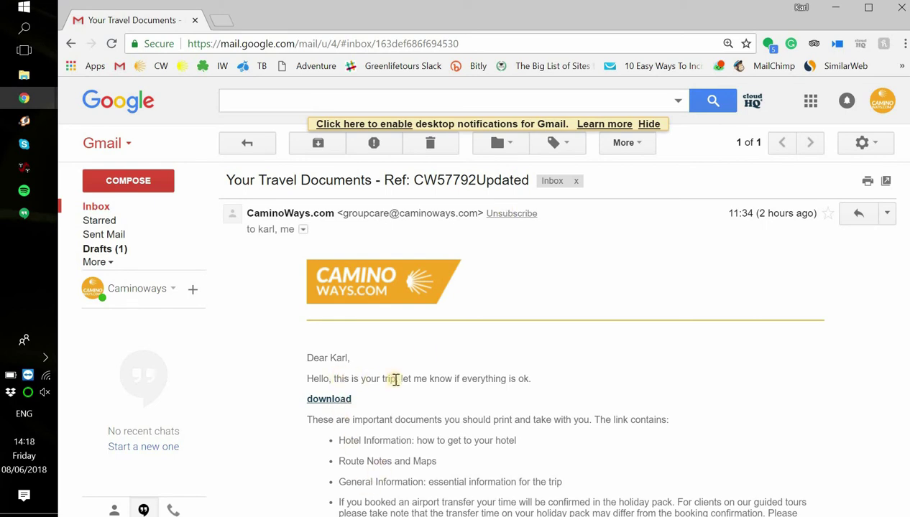
click(347, 405)
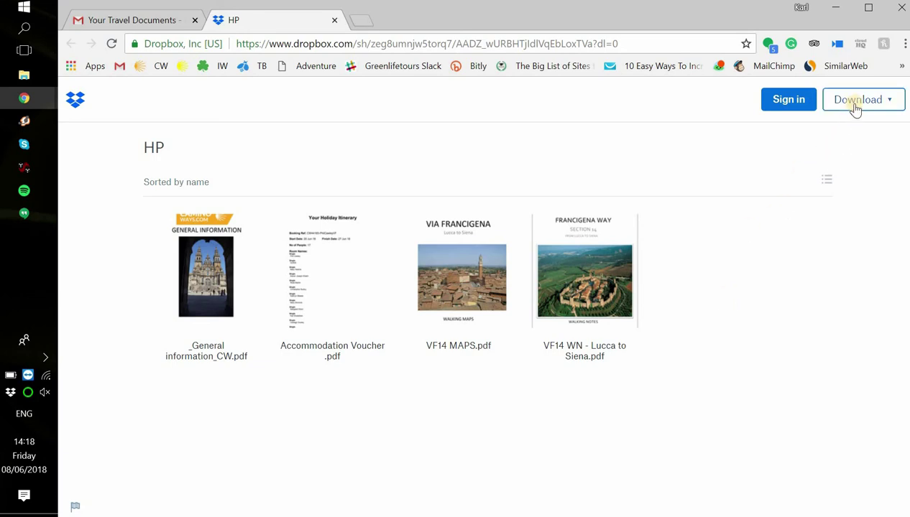
click(823, 100)
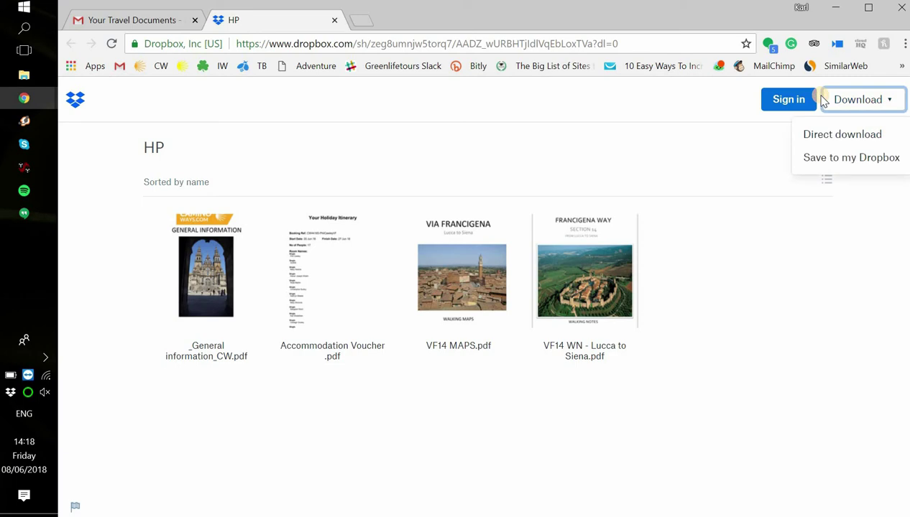
click(840, 136)
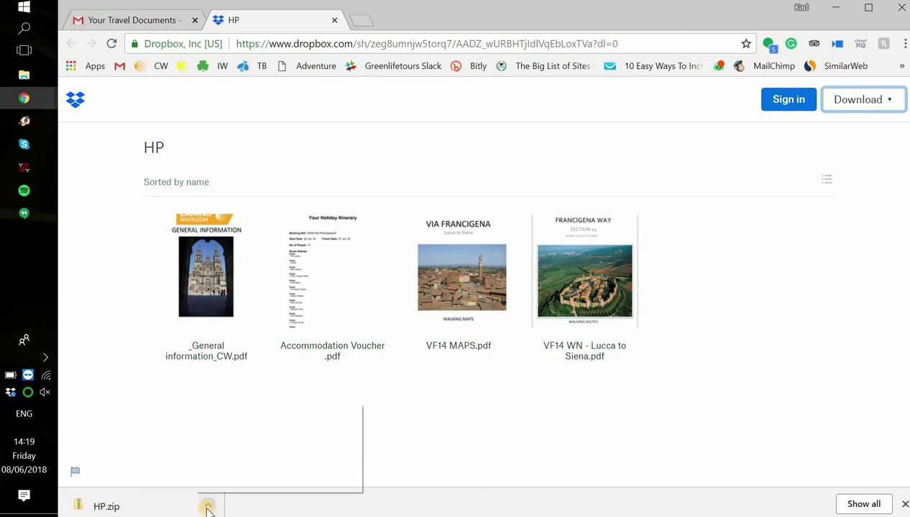
Step: Switch to File Explorer and open the Downloads folder
click(207, 506)
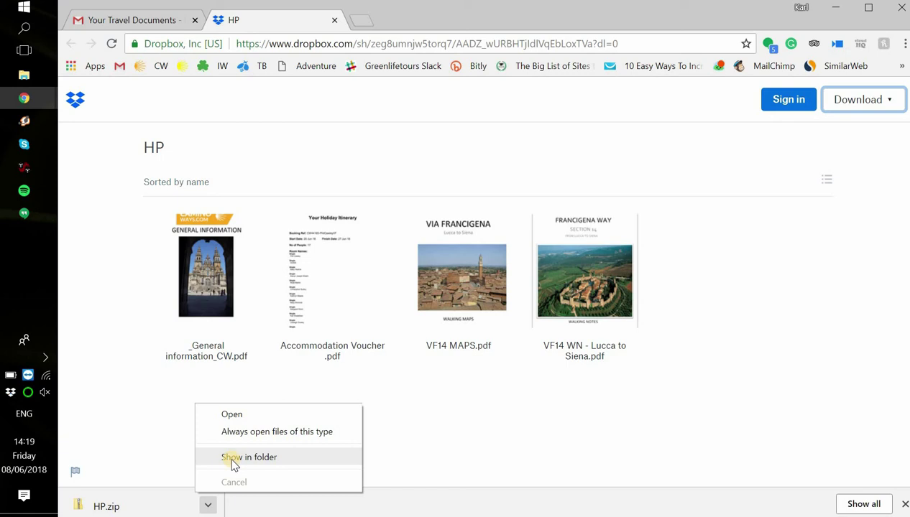
click(109, 363)
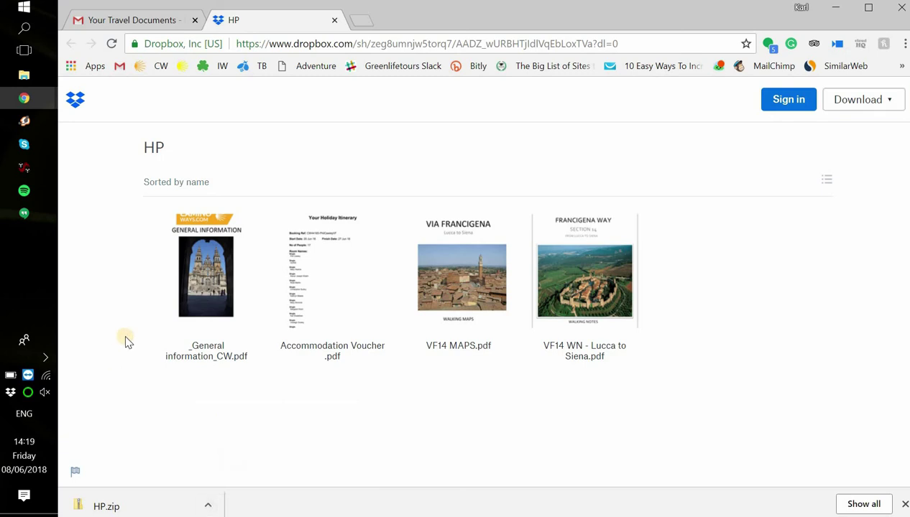
mouse_move(34, 81)
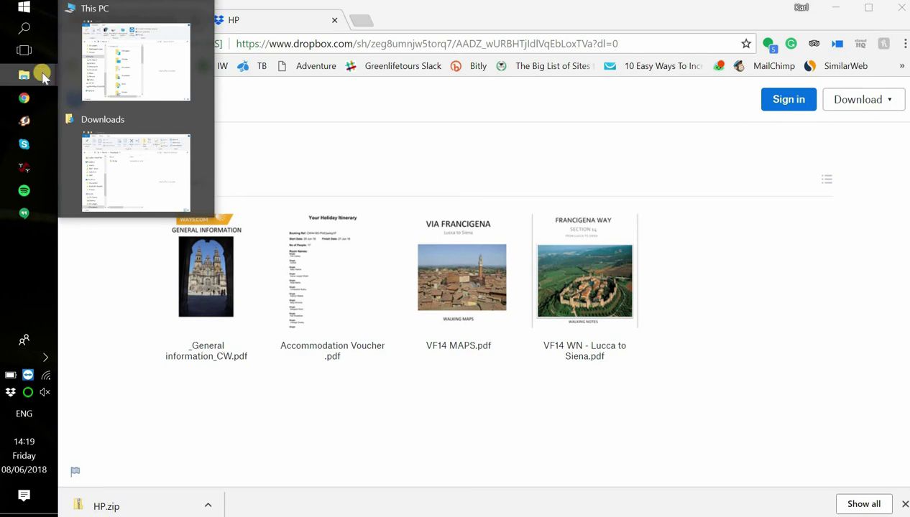
click(100, 72)
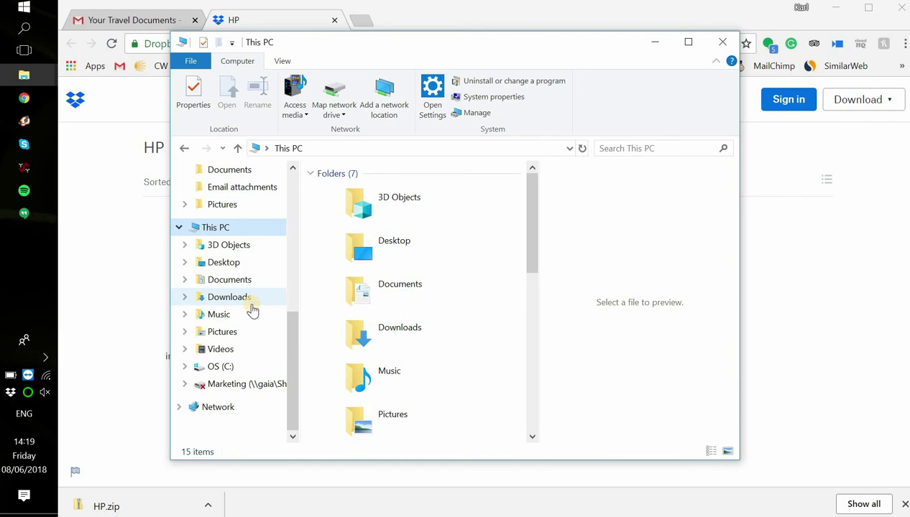
click(424, 342)
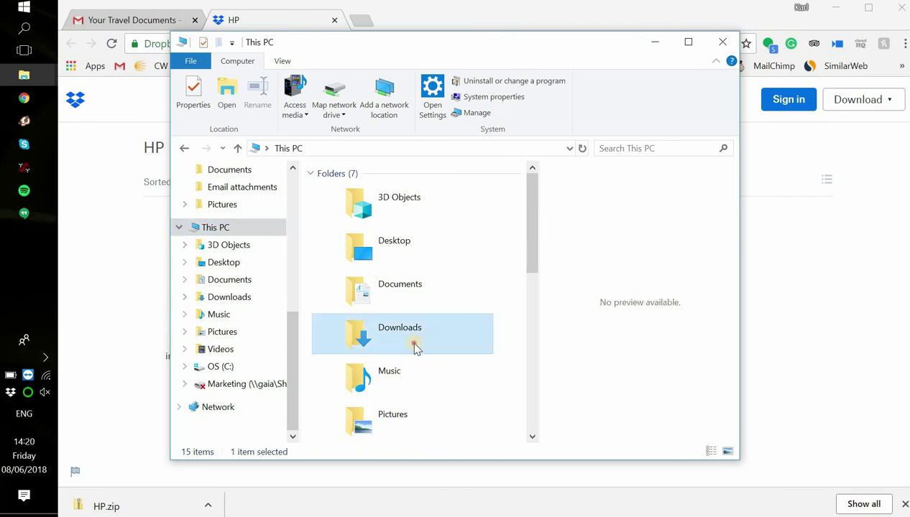
double_click(415, 347)
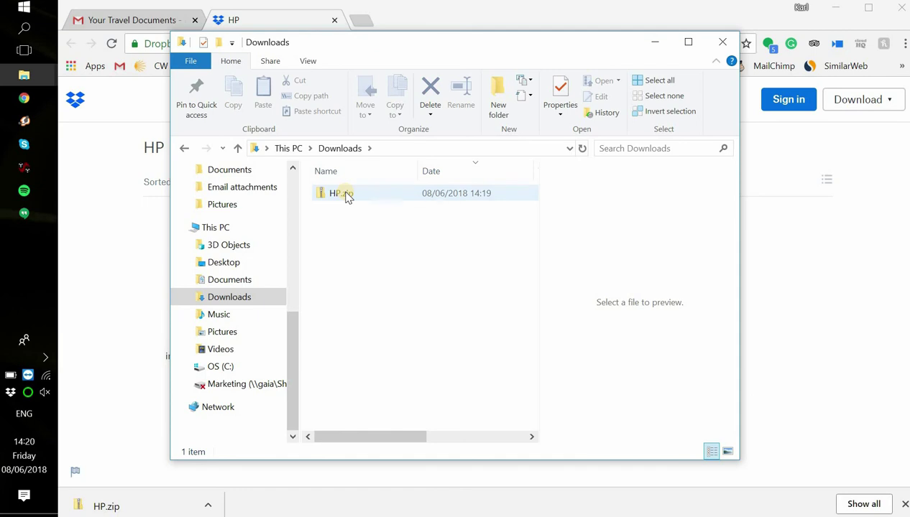
Step: Sort the Downloads folder by date and open the HP.zip archive
click(444, 179)
click(439, 179)
click(441, 179)
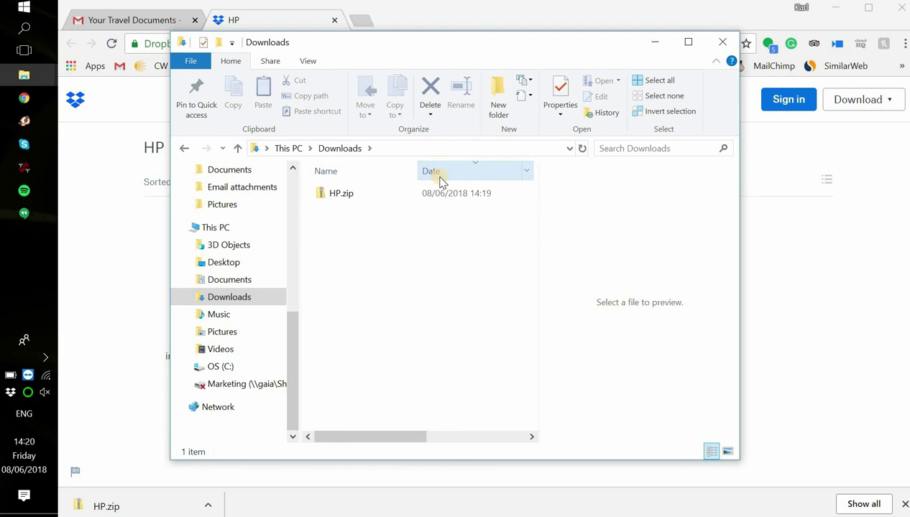
click(397, 199)
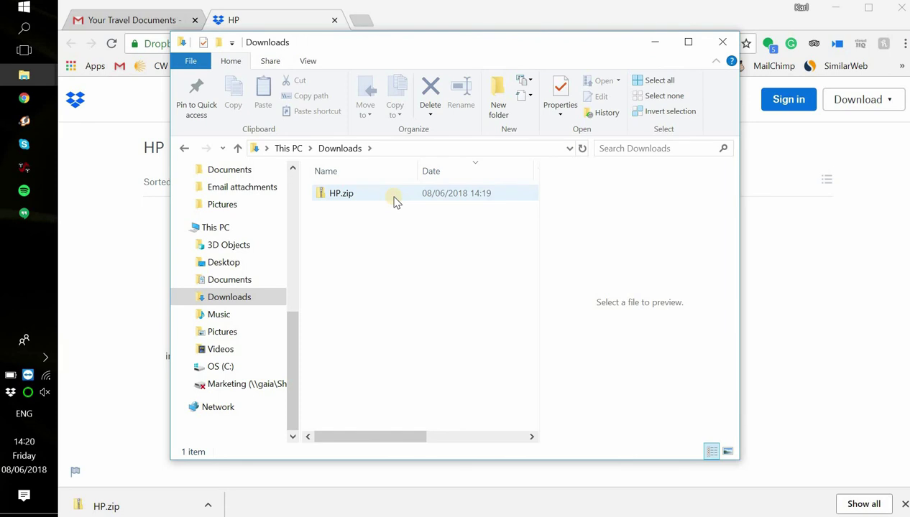
double_click(393, 201)
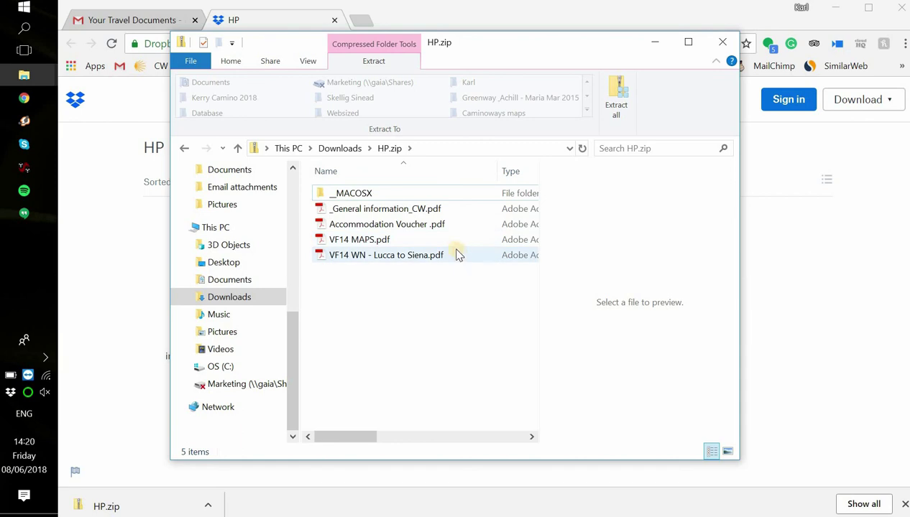
Step: Open _General information_CW.pdf from the archive in Adobe Acrobat Reader and view its print options without printing
click(433, 209)
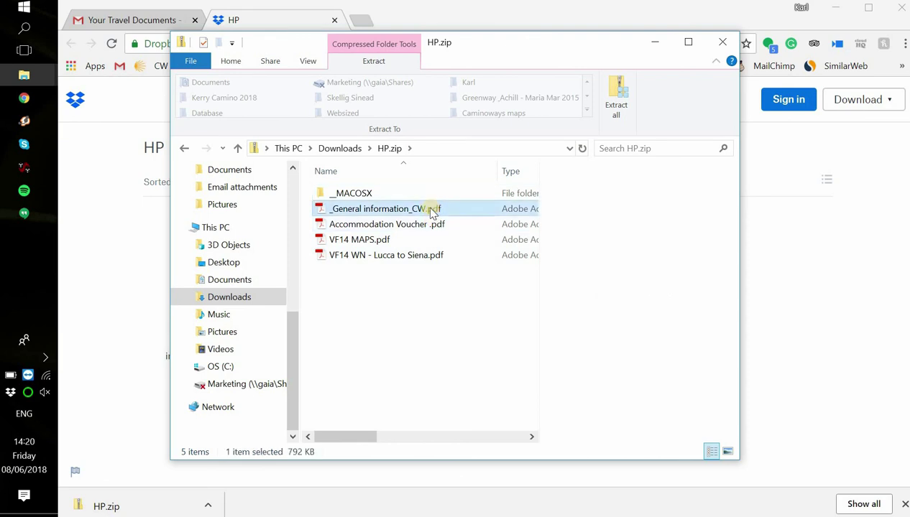
double_click(428, 207)
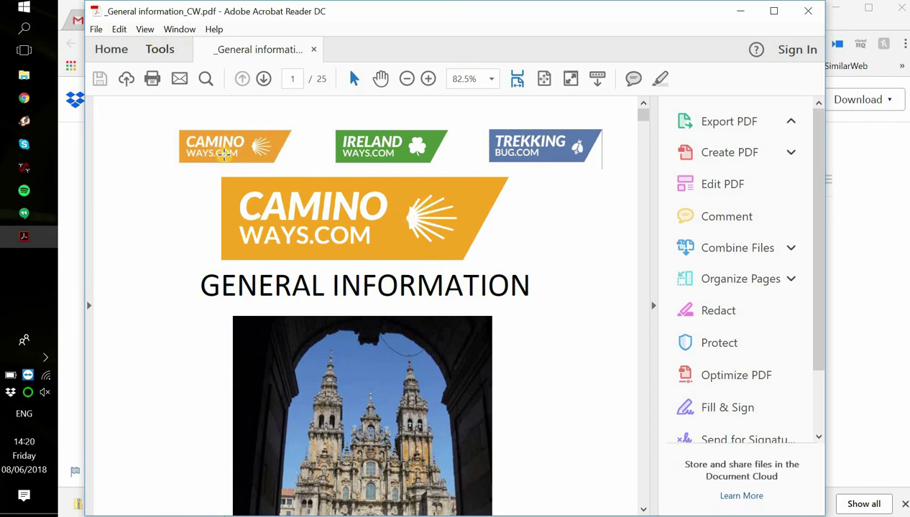
click(152, 81)
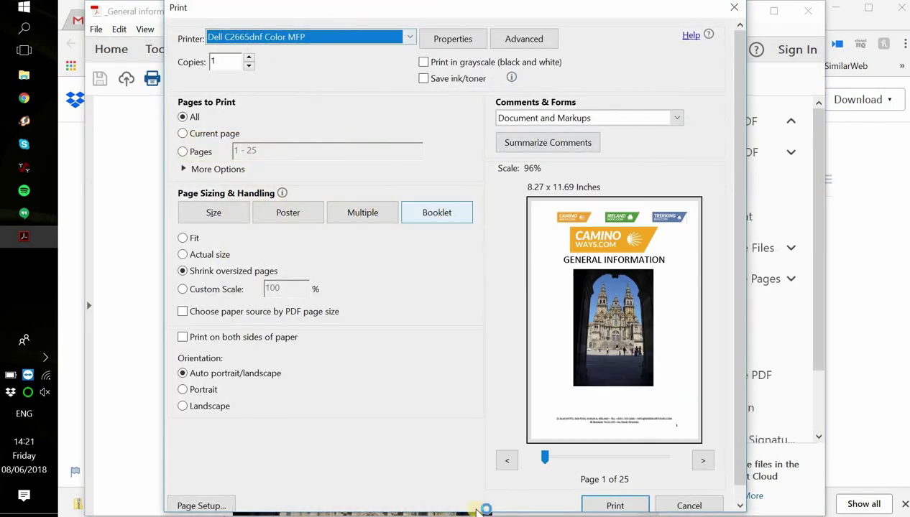
click(688, 505)
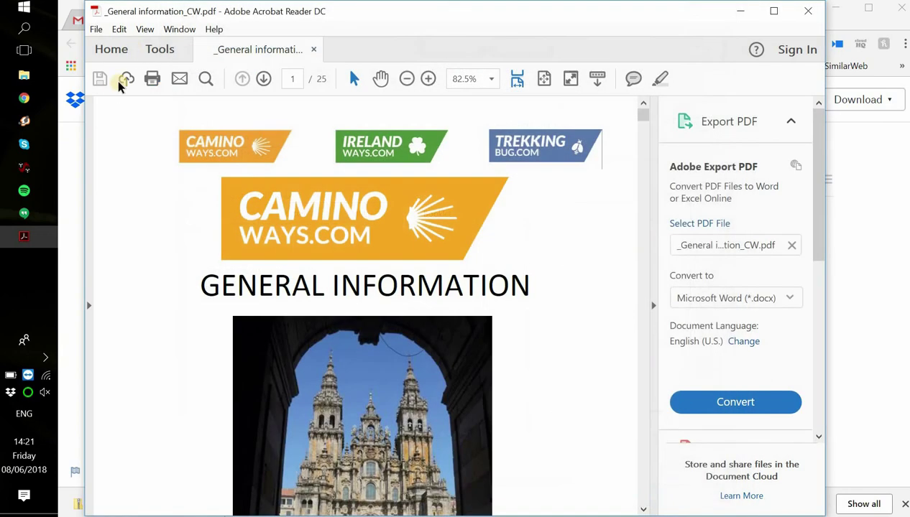
Step: Look at the PDF's file commands, including Print, and close Acrobat Reader
click(98, 30)
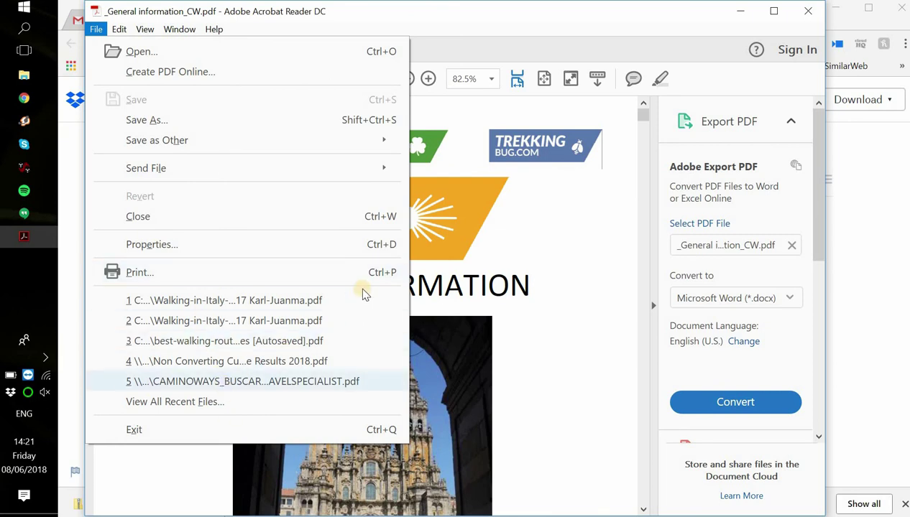
click(546, 302)
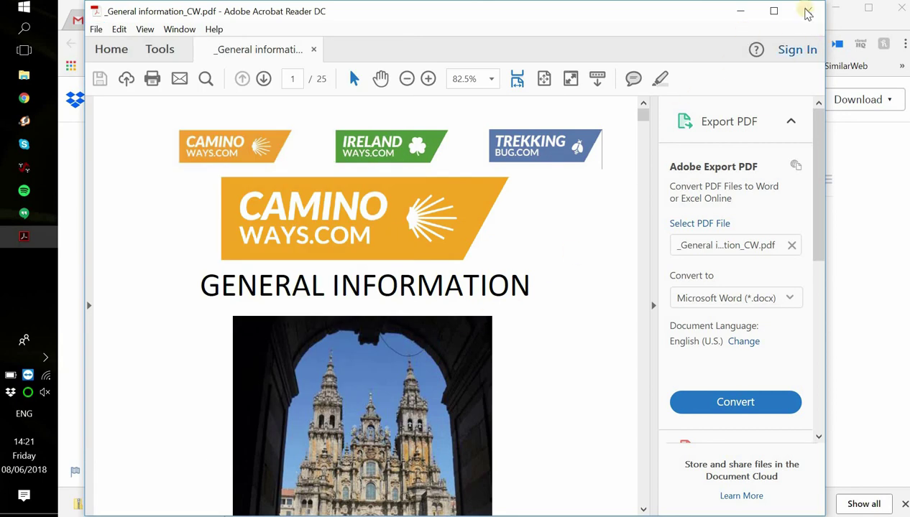
click(806, 13)
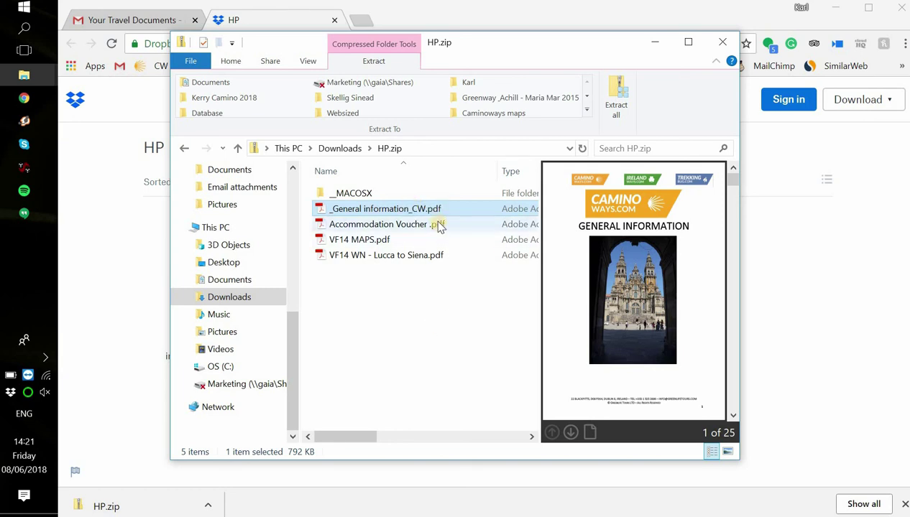
Step: Copy the four PDFs in HP.zip: general information, accommodation voucher, VF14 maps and VF14 walking notes
ctrl+click(437, 225)
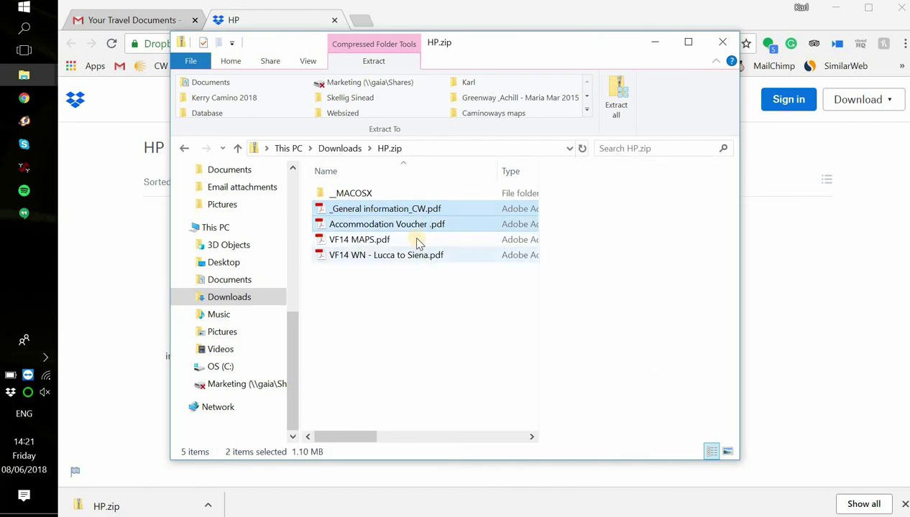
ctrl+click(412, 242)
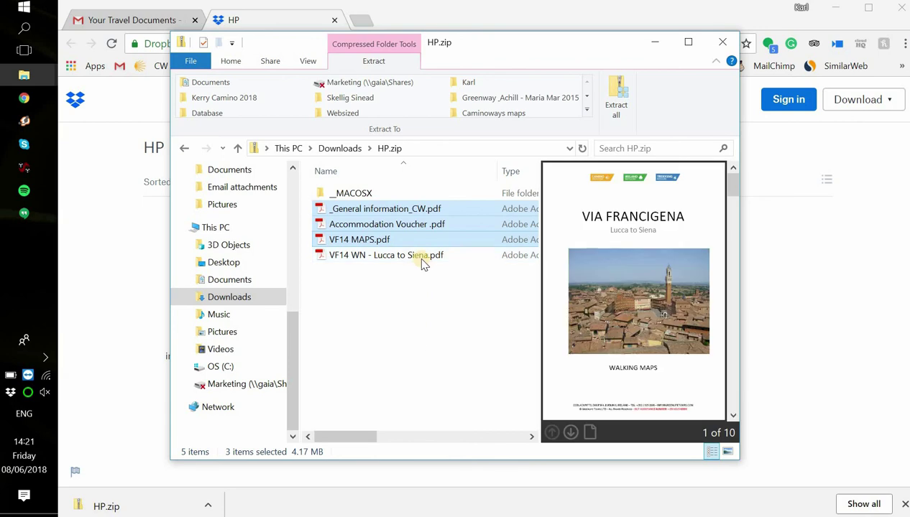
ctrl+click(423, 259)
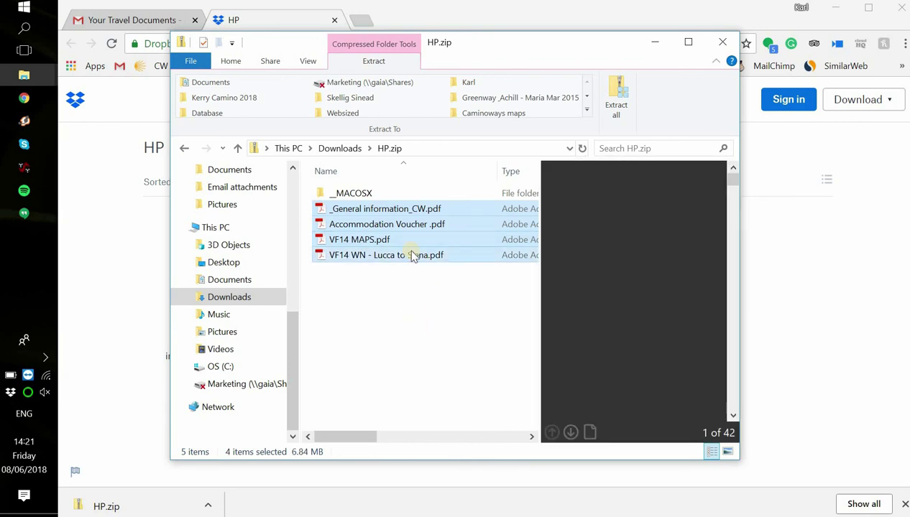
right_click(413, 224)
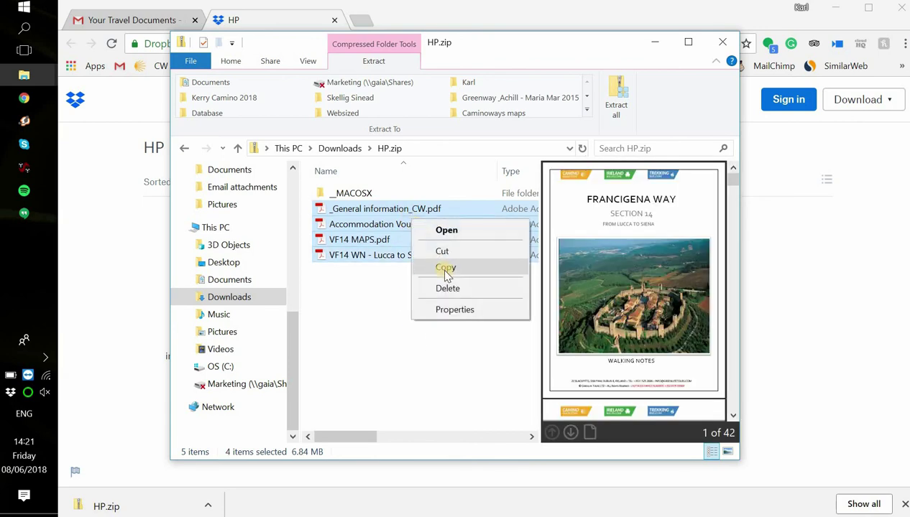
click(445, 269)
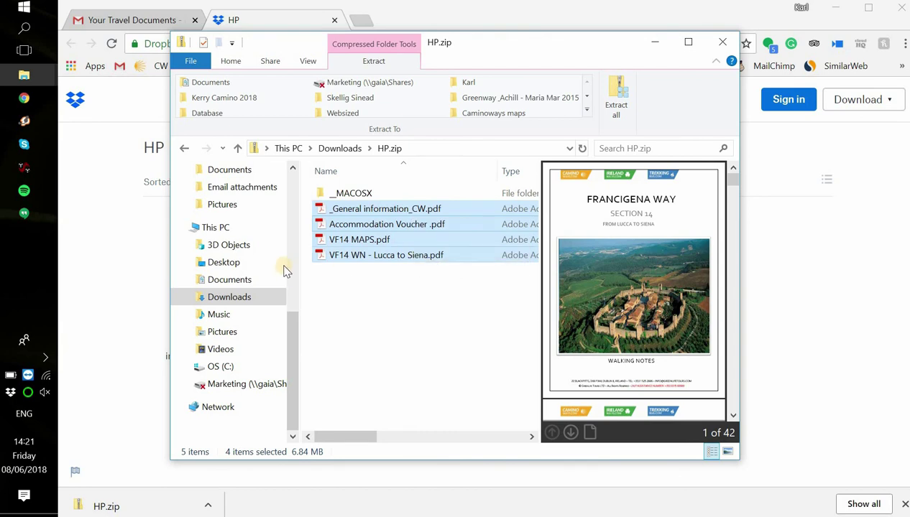
Step: Create a folder in Documents named with the traveller's first name in the possessive followed by "Trip"
click(260, 280)
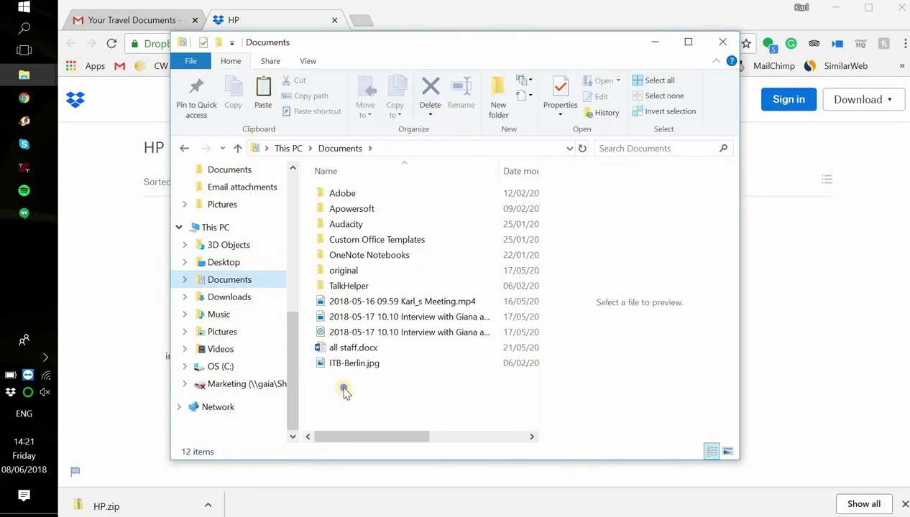
right_click(344, 390)
mouse_move(431, 355)
click(539, 127)
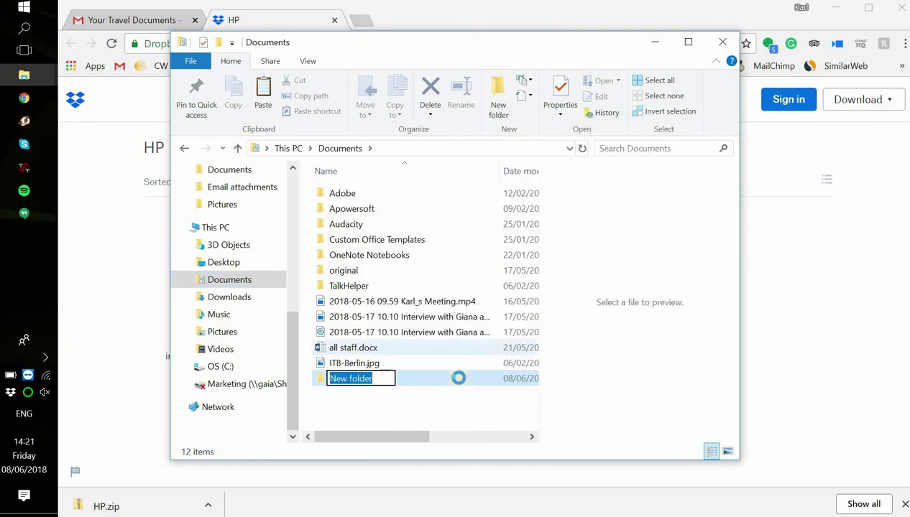
text(Karl's Trip)
key(Return)
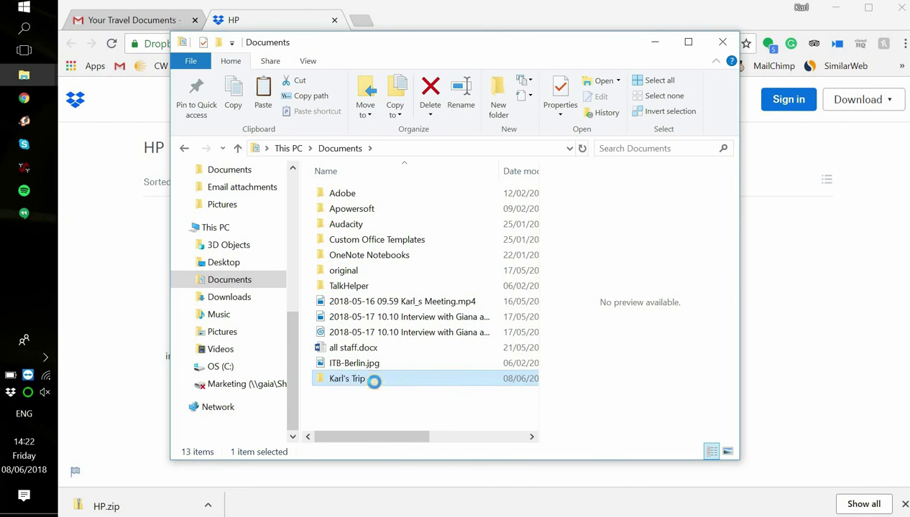
Step: Open the new trip folder and paste the copied PDFs into it
double_click(369, 380)
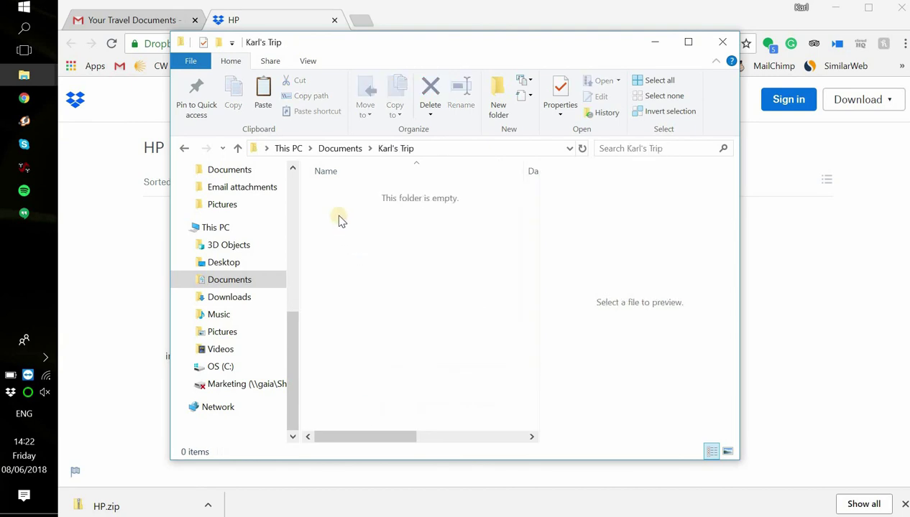
right_click(343, 215)
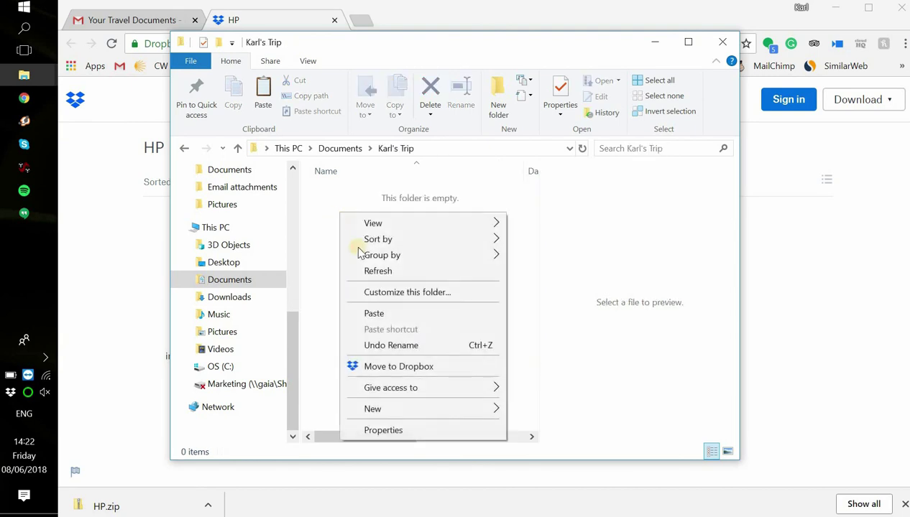
click(416, 314)
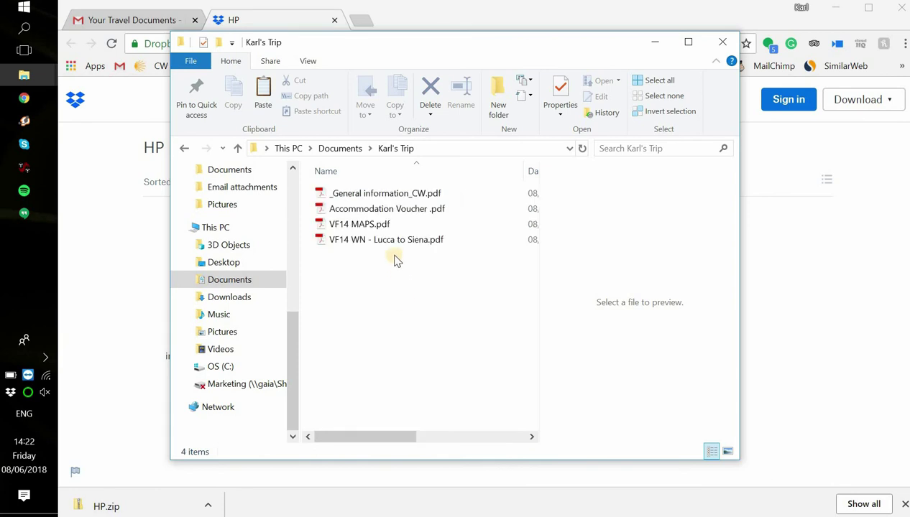
Step: Go through the four PDFs in the trip folder one by one and return to the Documents folder
click(412, 195)
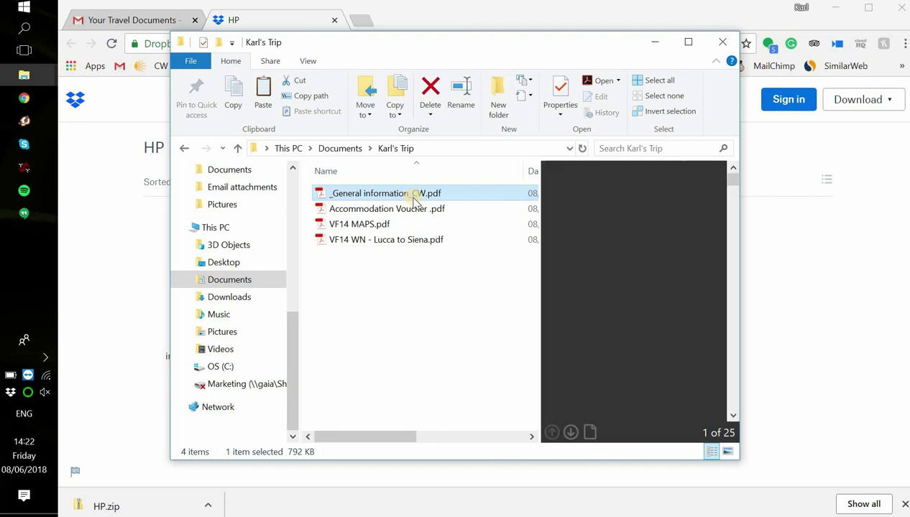
key(Down)
key(Down)
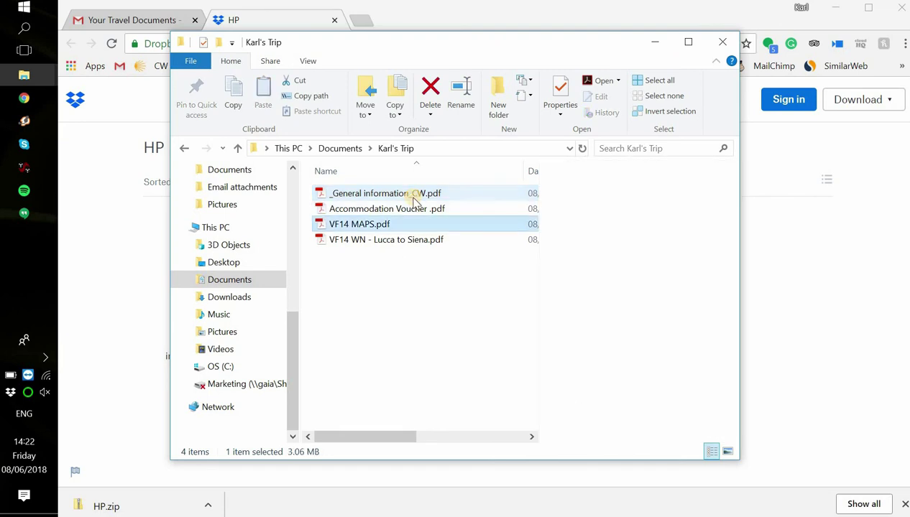
key(Down)
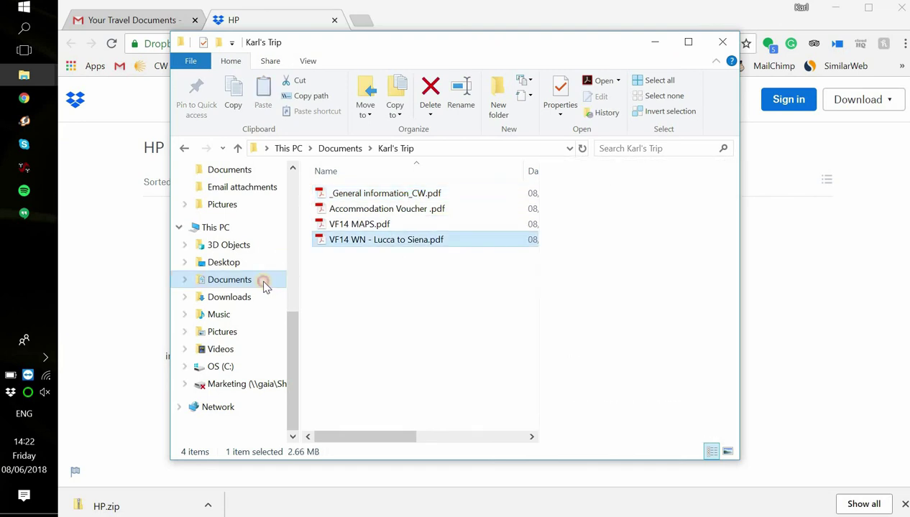
click(222, 279)
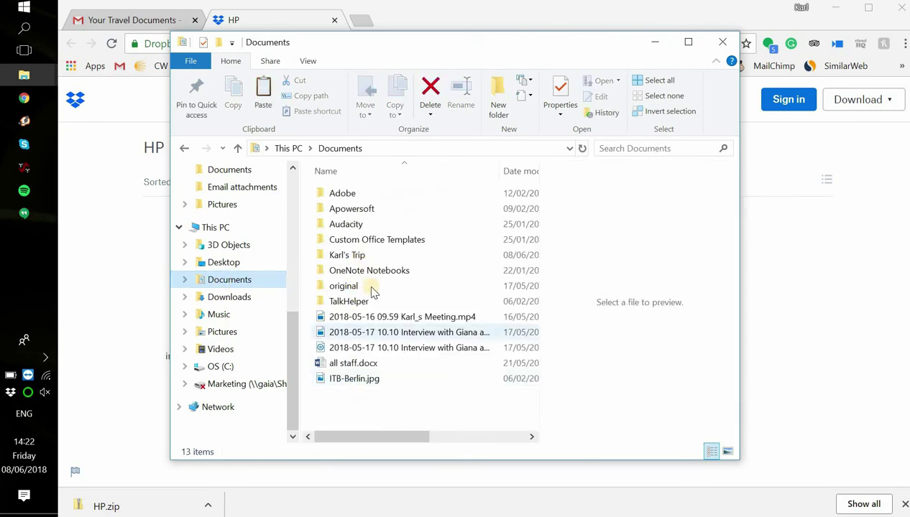